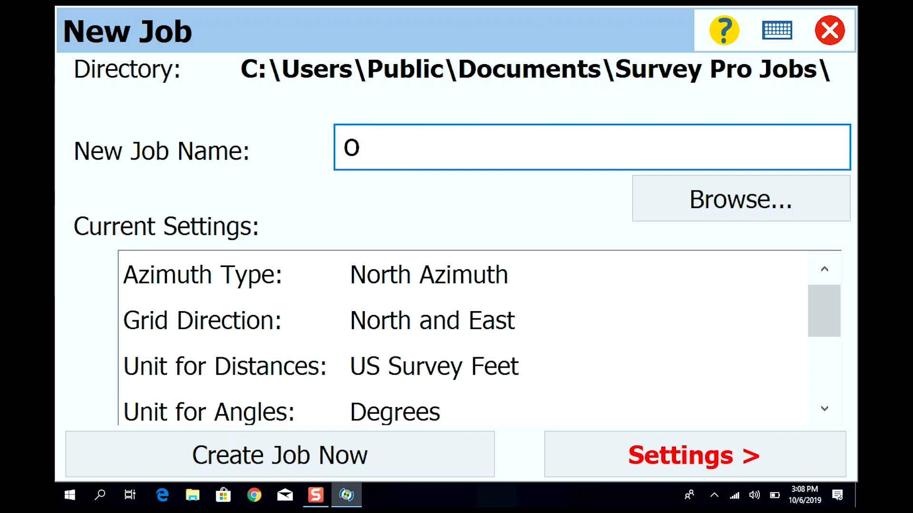
Create the job 'orange beach', accepting default units with no control file or initial point.
type("ran")
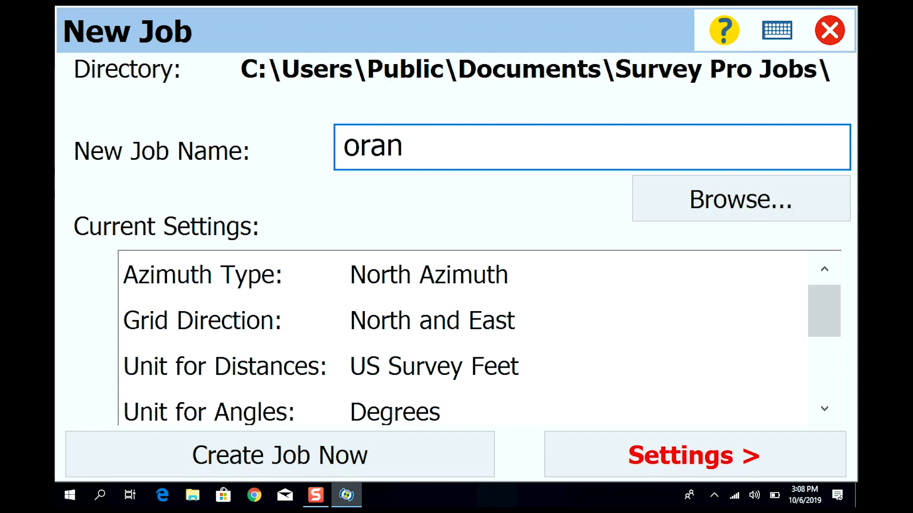
type("ge b")
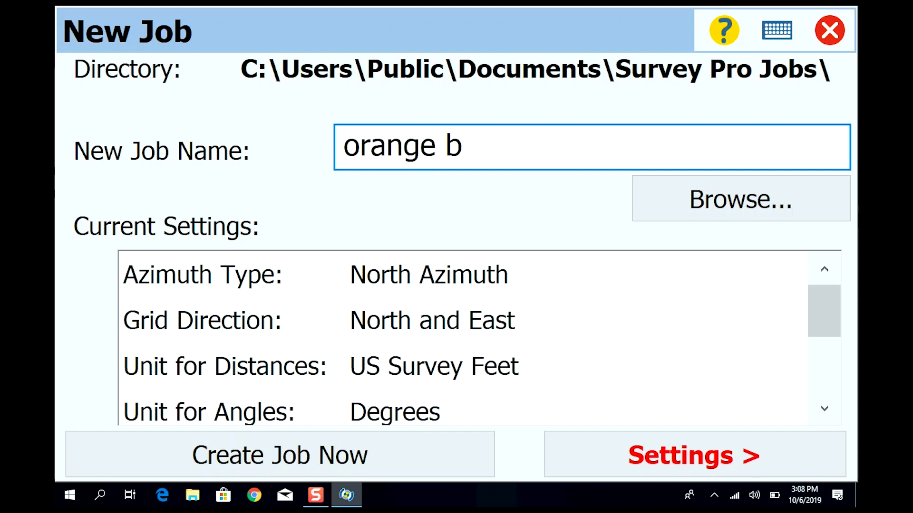
type("er")
key("BackSpace")
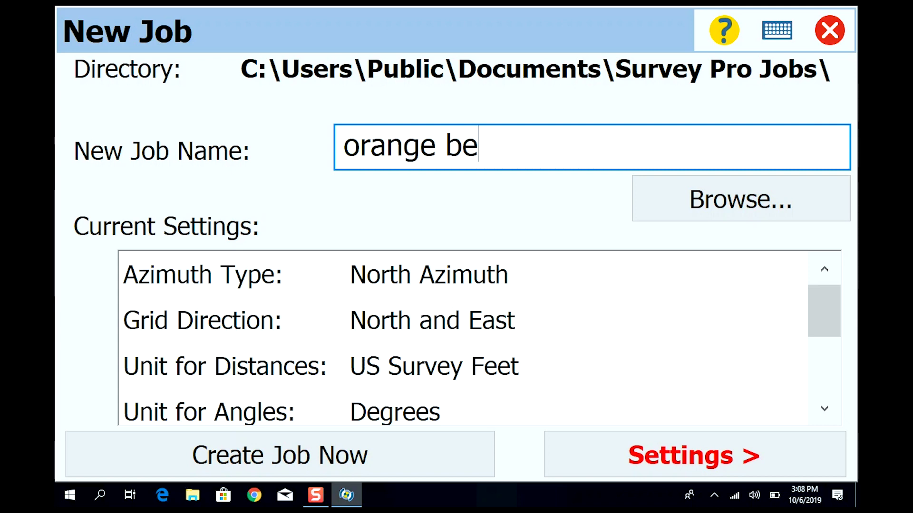
type("ach")
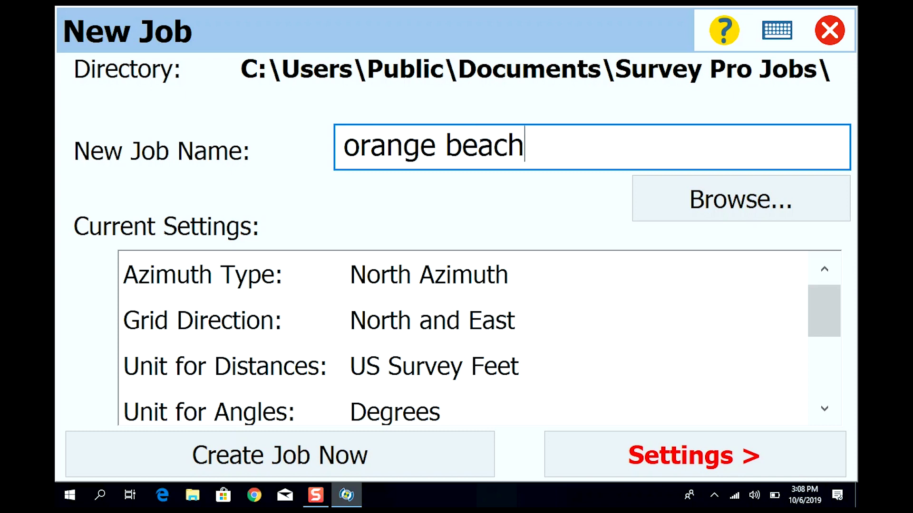
key("Return")
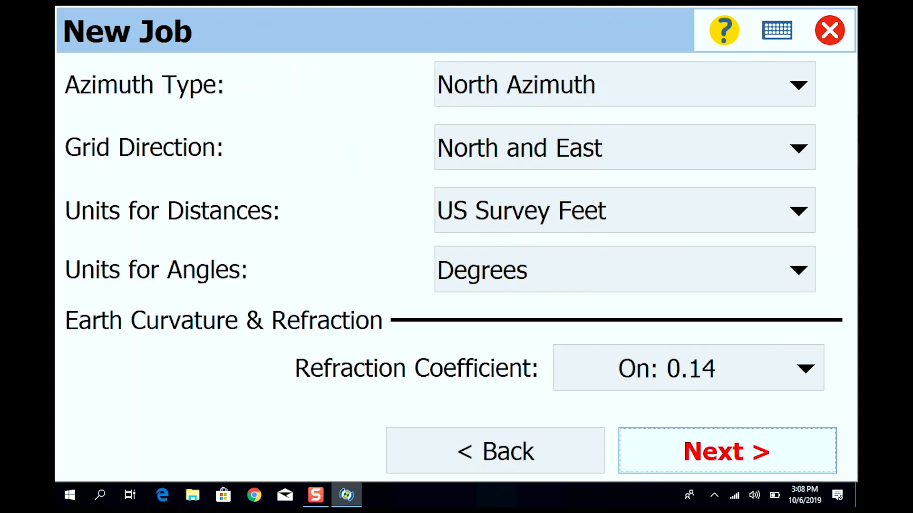
key("Return")
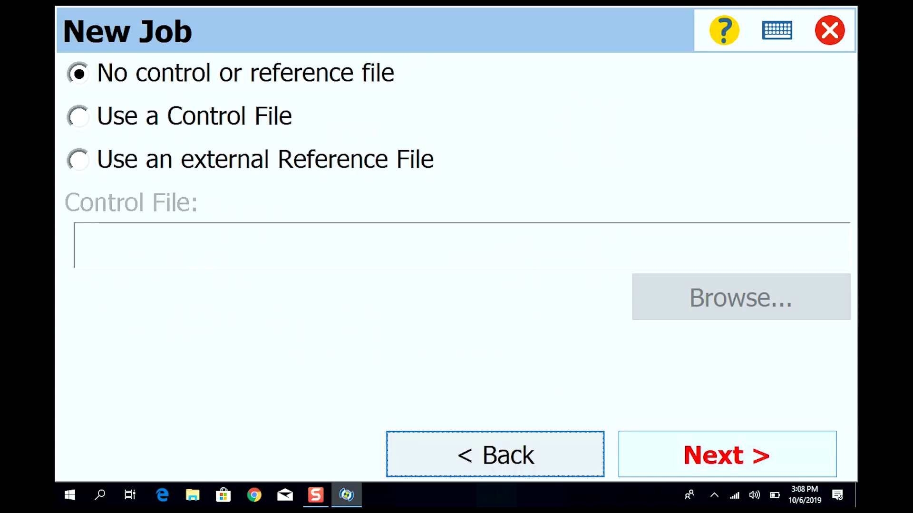
key("Return")
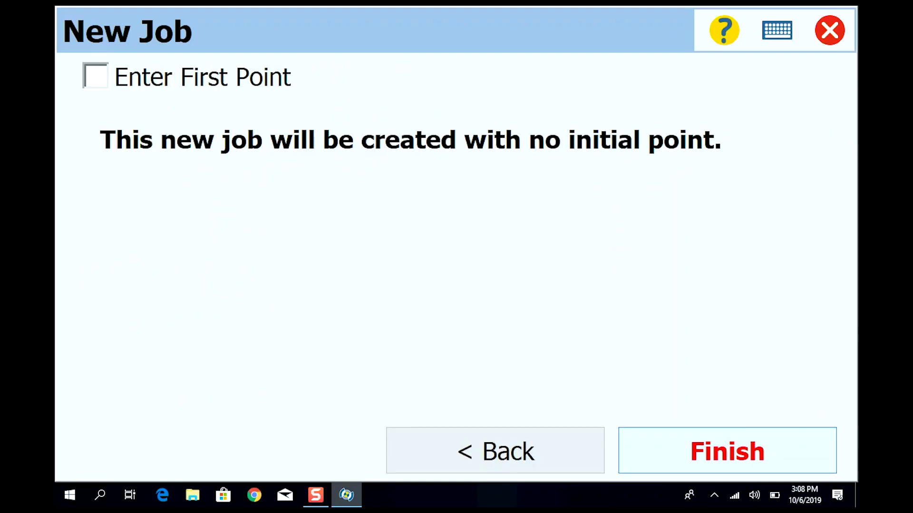
key("Return")
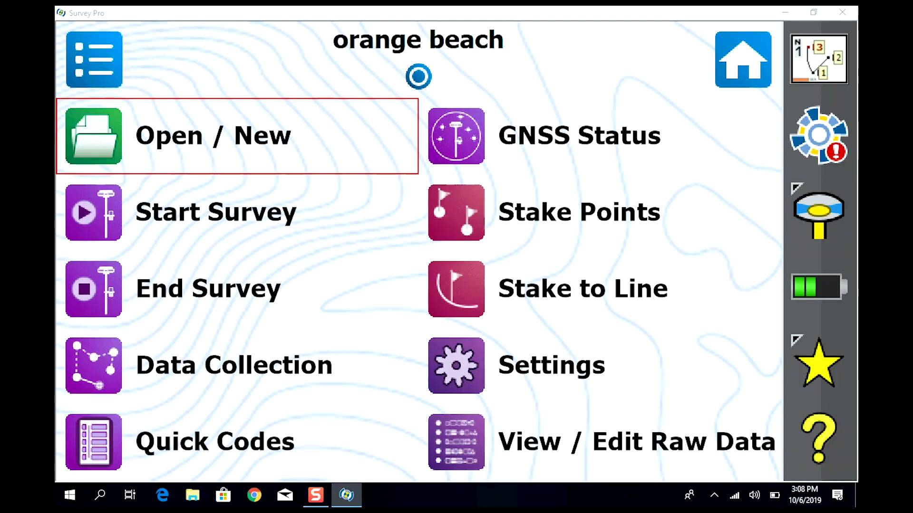
Dismiss the tap-and-hold tip and open the receiver instruments list to reach Receiver Profiles.
key("Return")
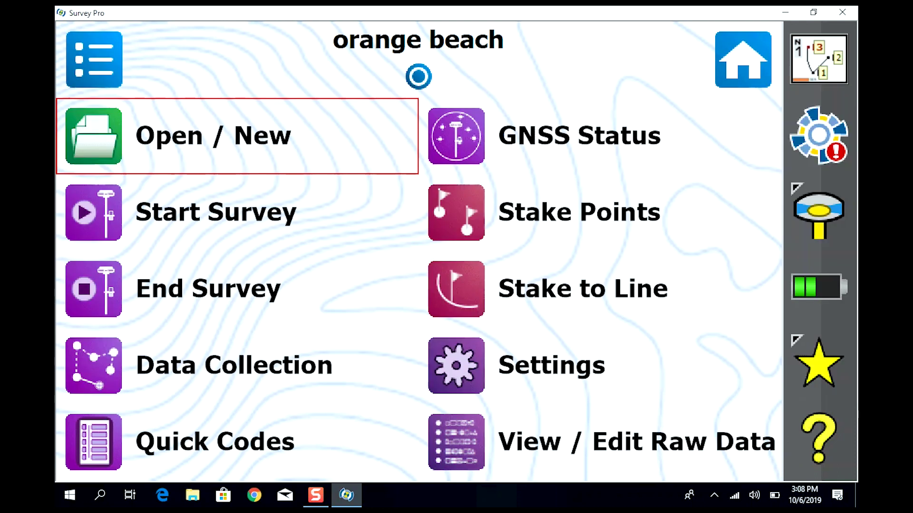
left_click(819, 216)
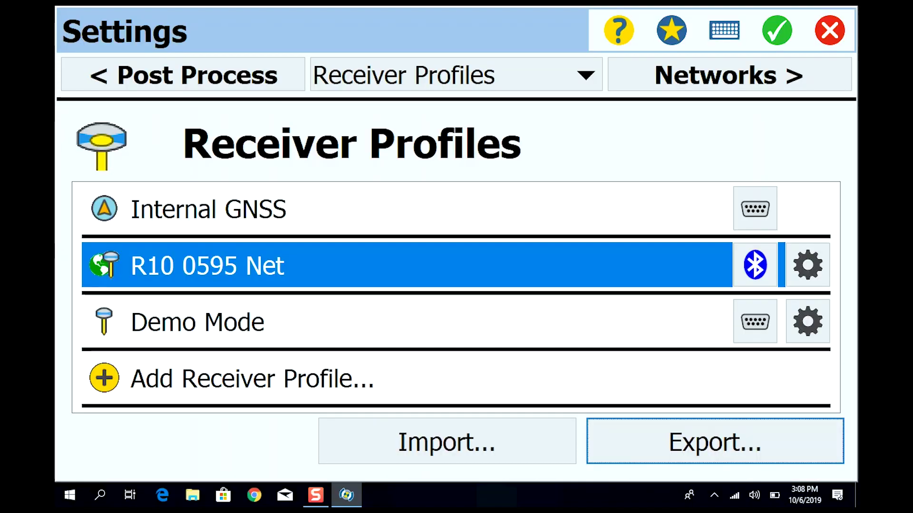
left_click(808, 264)
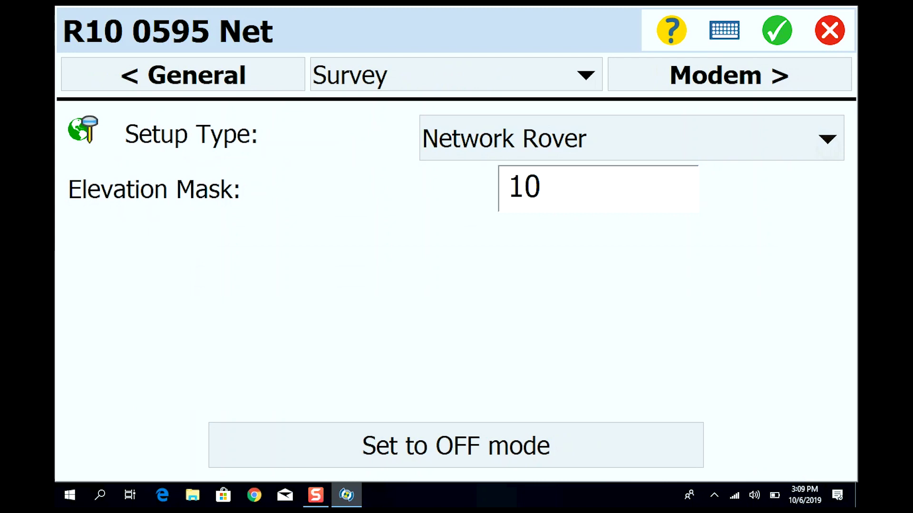
left_click(828, 139)
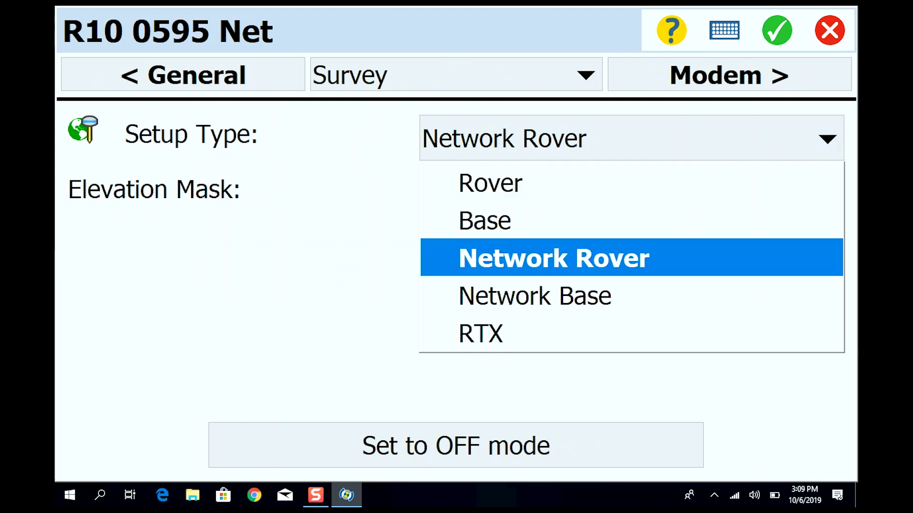
left_click(647, 264)
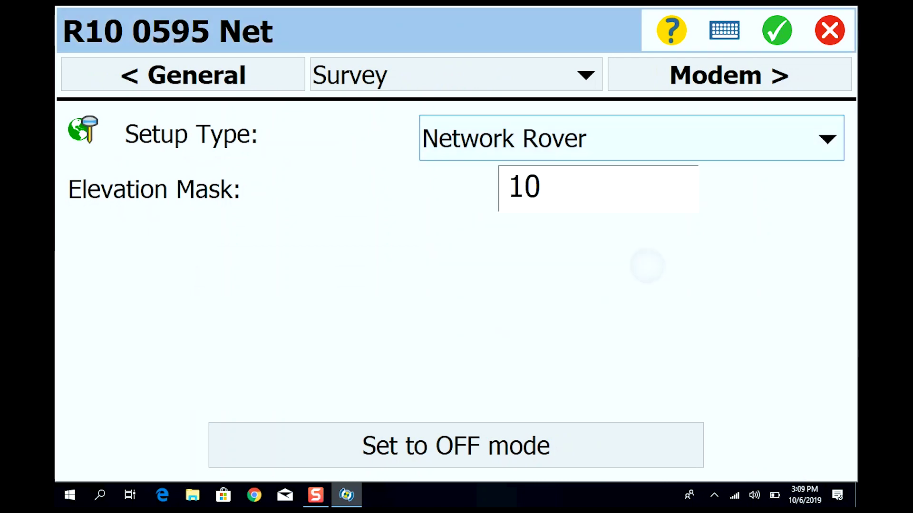
key("Return")
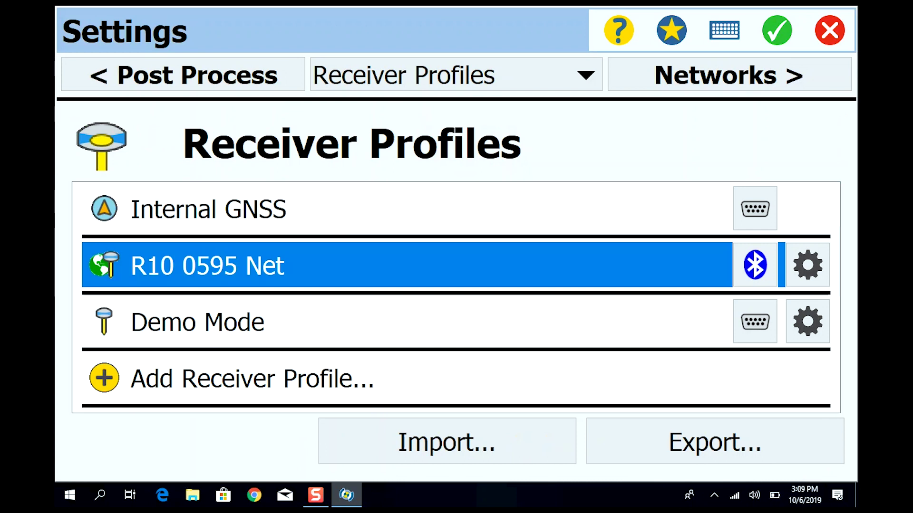
left_click(729, 75)
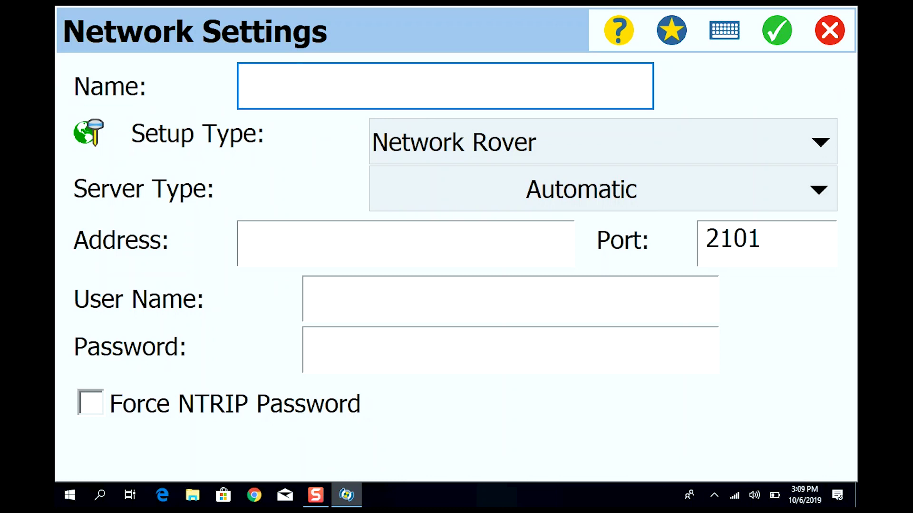
Name the new network ALDOT.
type("adot")
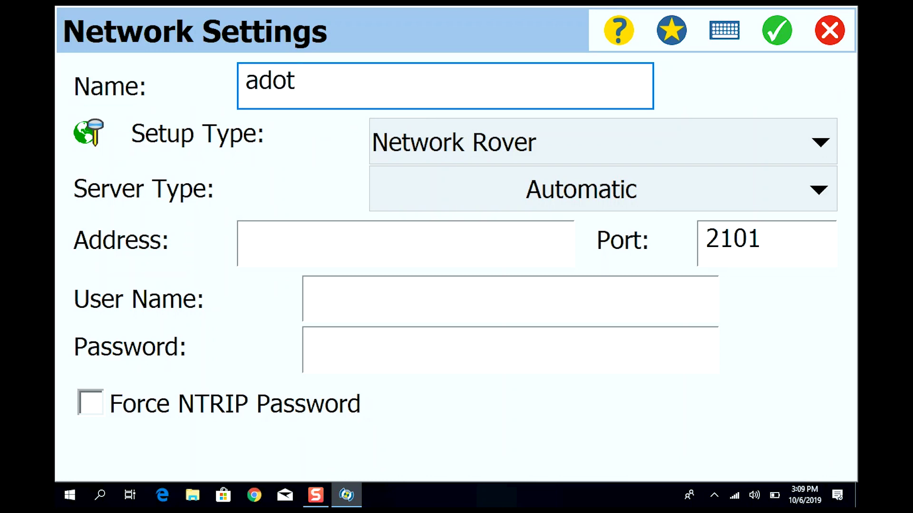
key("BackSpace")
key("BackSpace")
key("BackSpace")
key("BackSpace")
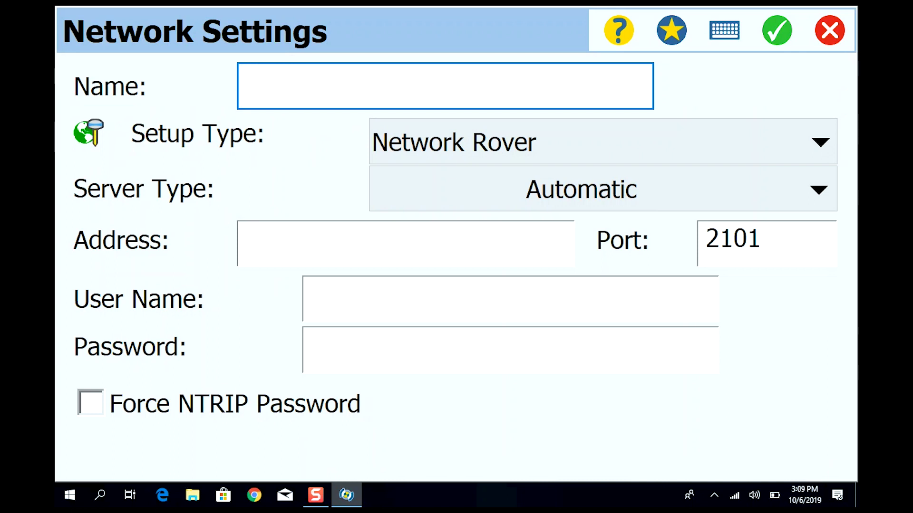
type("ALDOT")
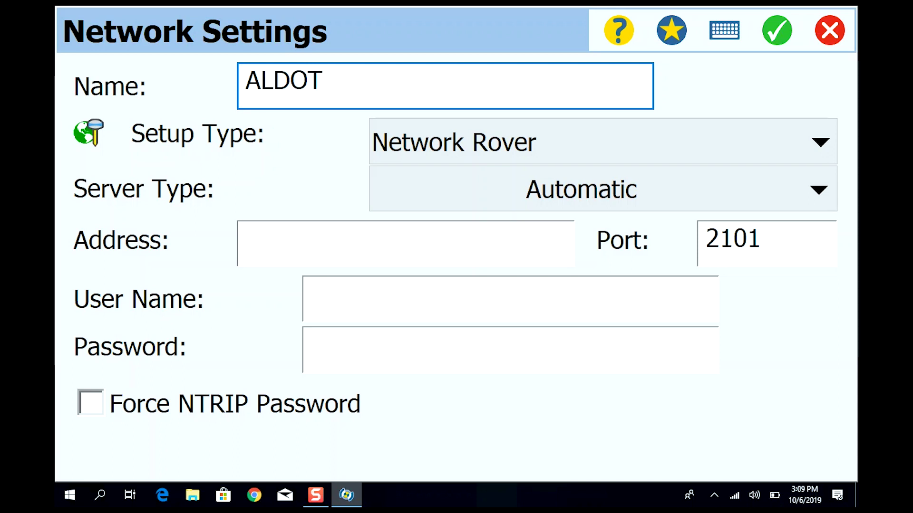
left_click(406, 244)
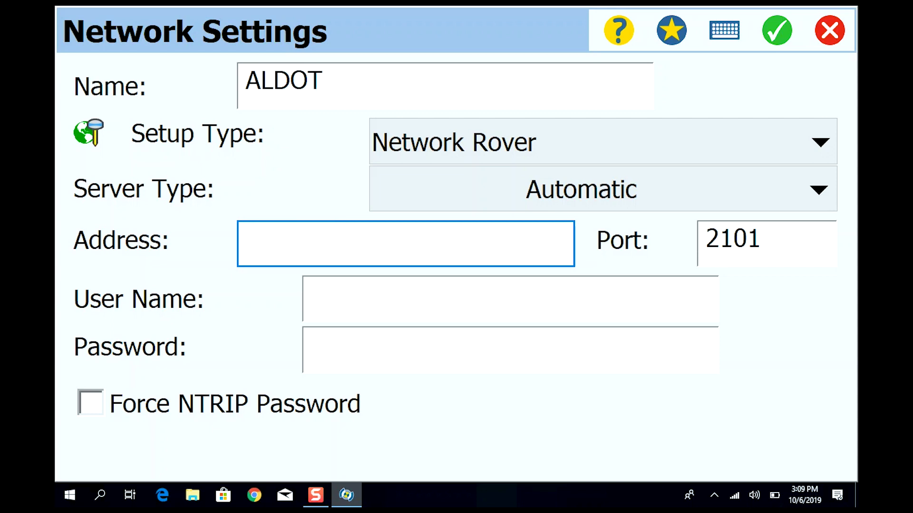
Keep the setup type as Network Rover and the server type on Automatic.
left_click(820, 142)
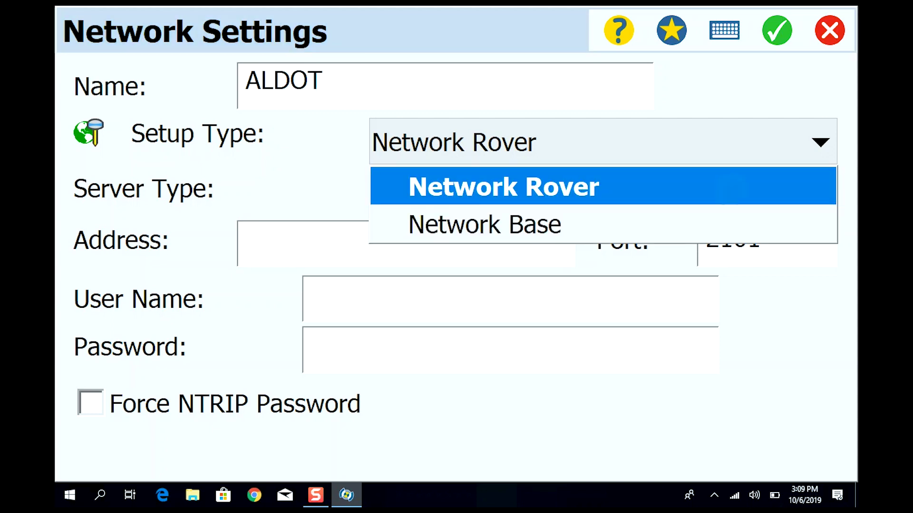
left_click(504, 186)
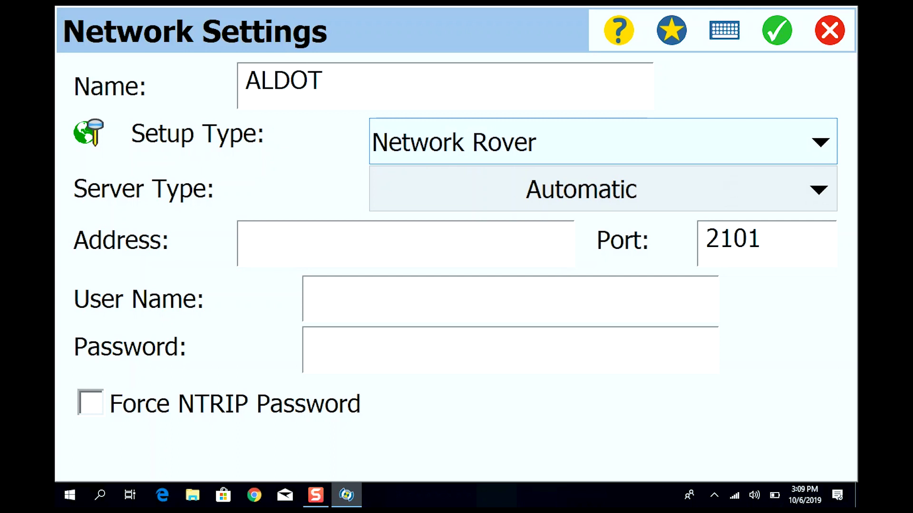
left_click(819, 189)
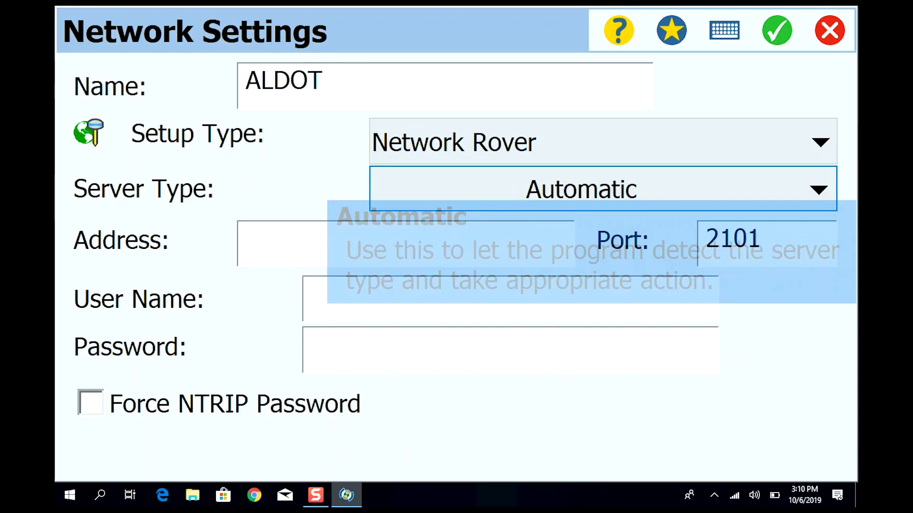
left_click(406, 243)
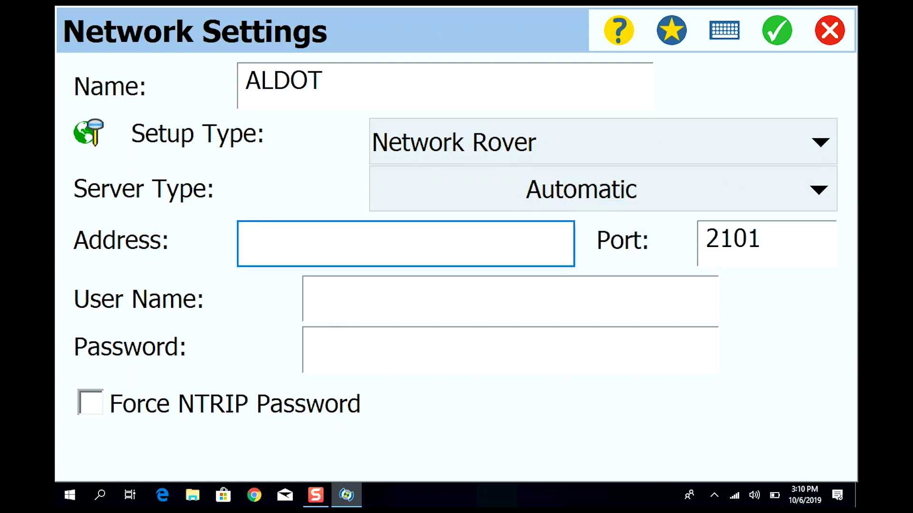
Give ALDOT address 205.172.52.26 and port 10005 instead of 2101, then save it.
type("205.")
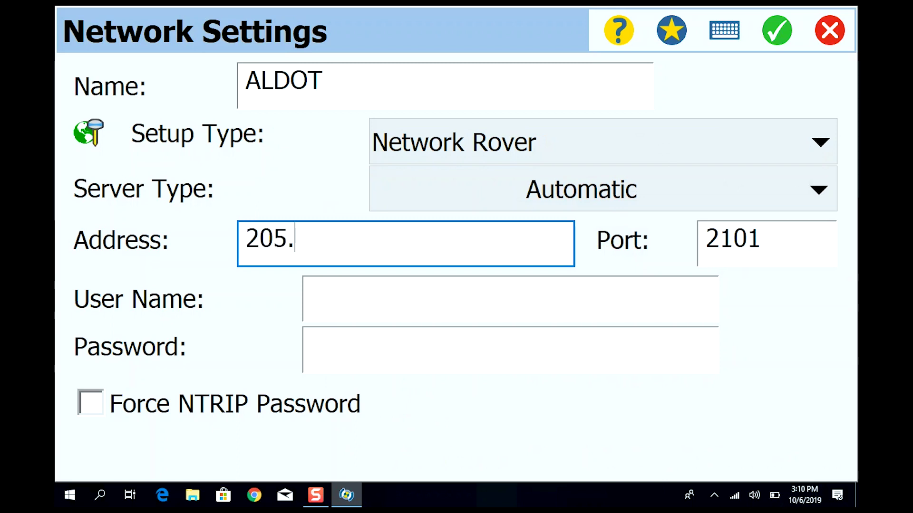
type("172.")
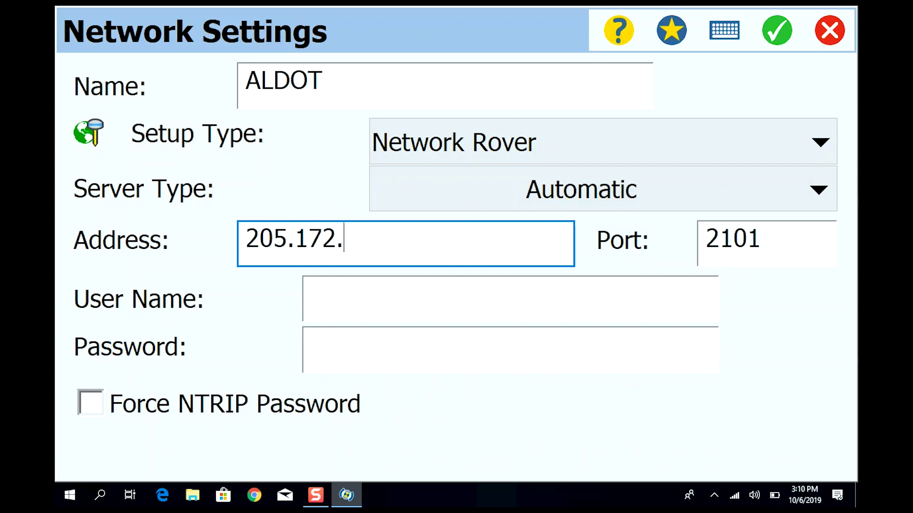
type("52.26")
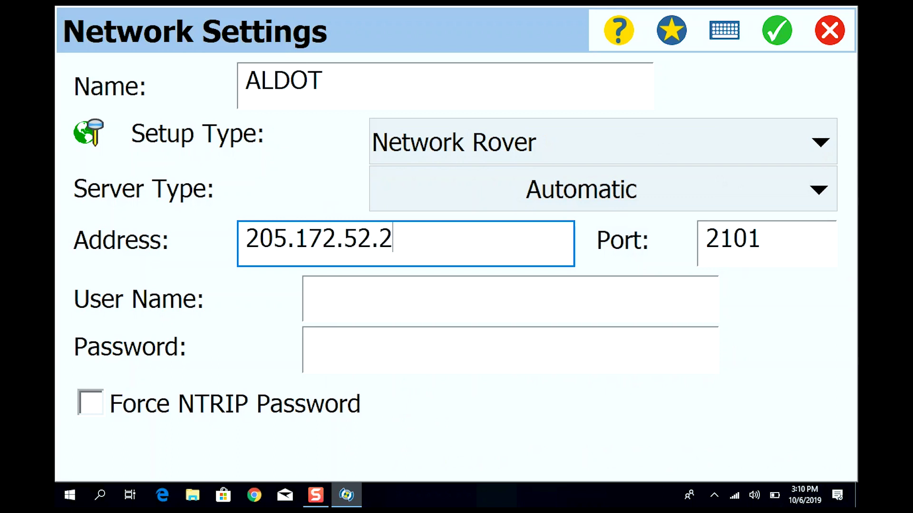
left_click(767, 244)
double_click(732, 239)
key("BackSpace")
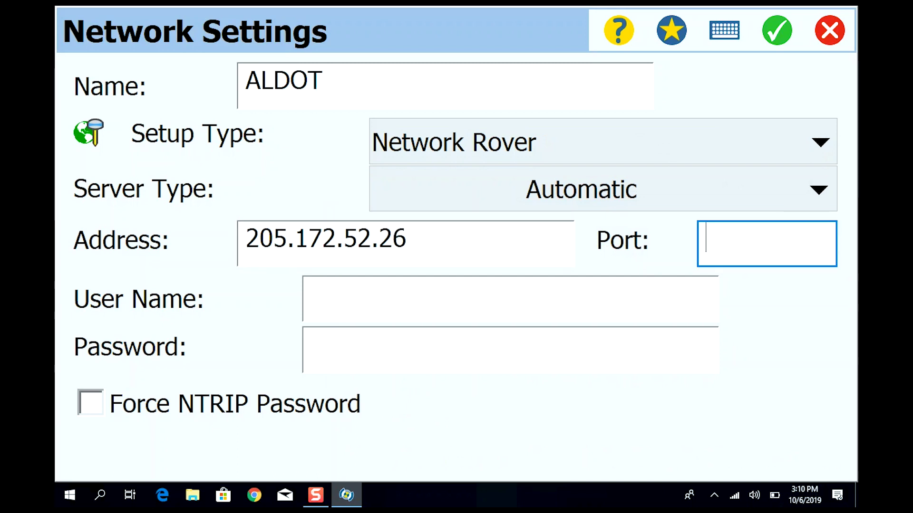
type("10005")
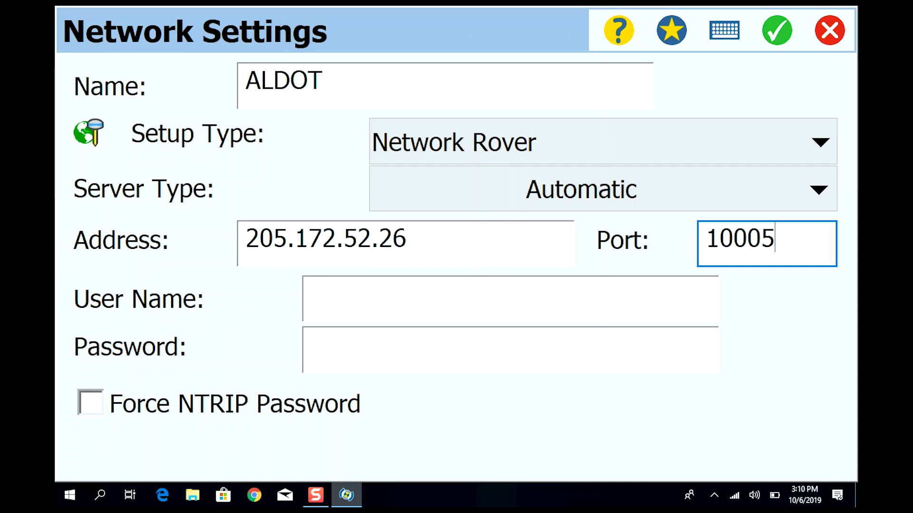
left_click(777, 30)
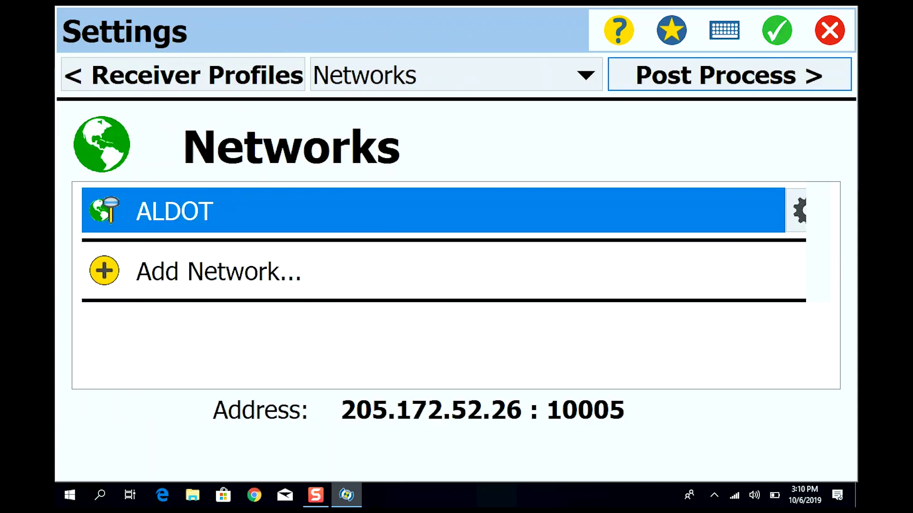
Leave Settings and connect the R10 0595 Net receiver through the ALDOT network.
left_click(777, 30)
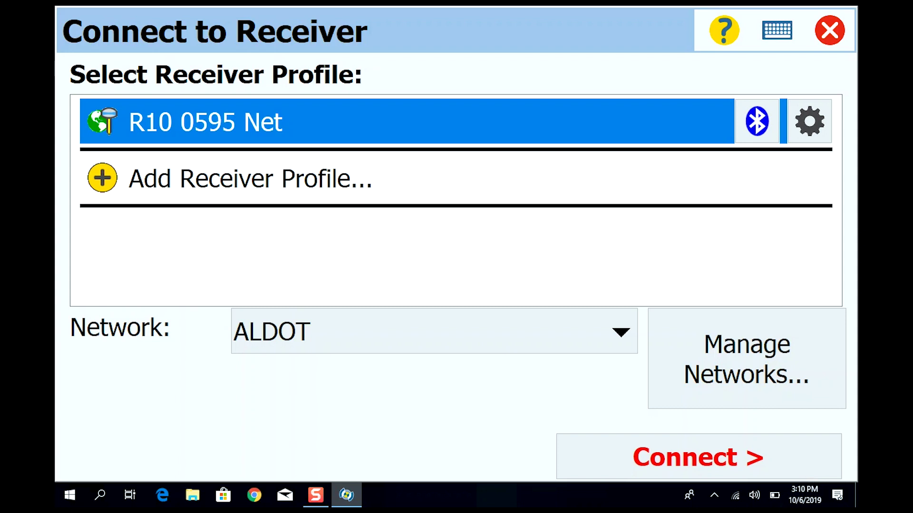
left_click(747, 359)
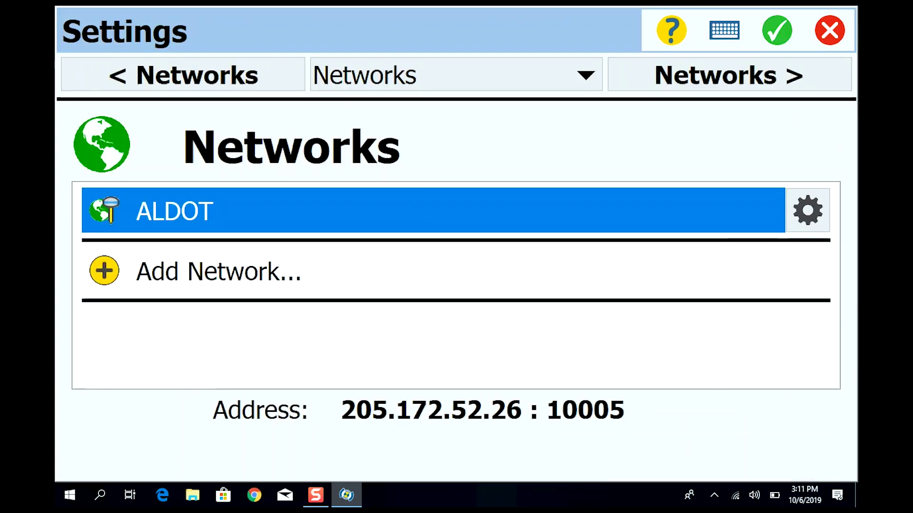
key("Return")
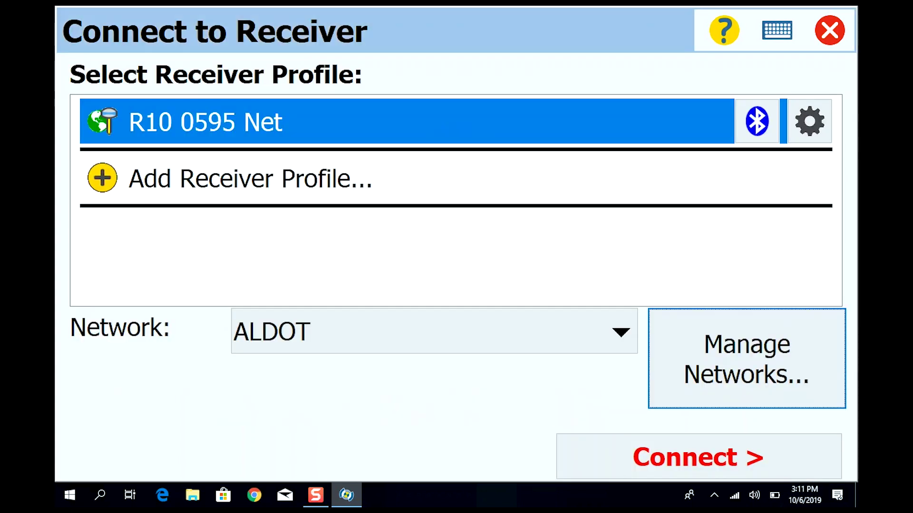
left_click(698, 457)
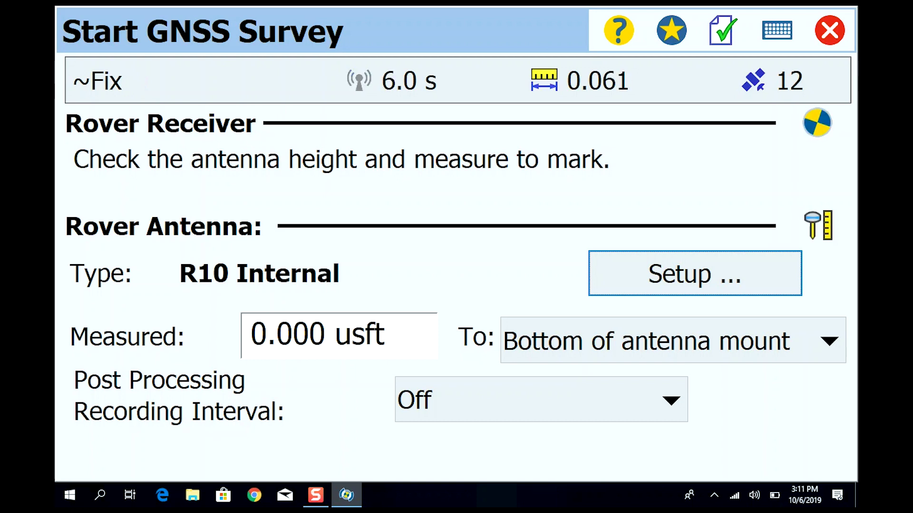
Set the rover antenna measured height to 2 m, shown as 6.562 usft.
key("Return")
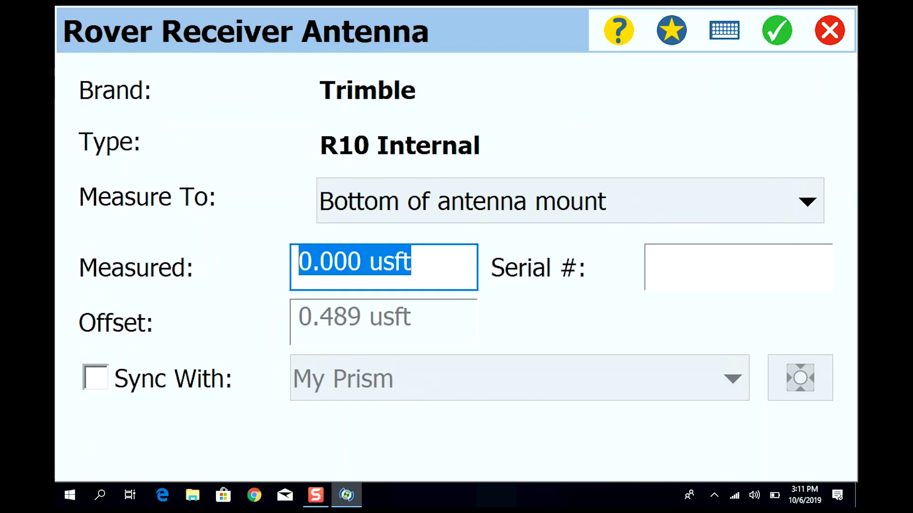
type("2M")
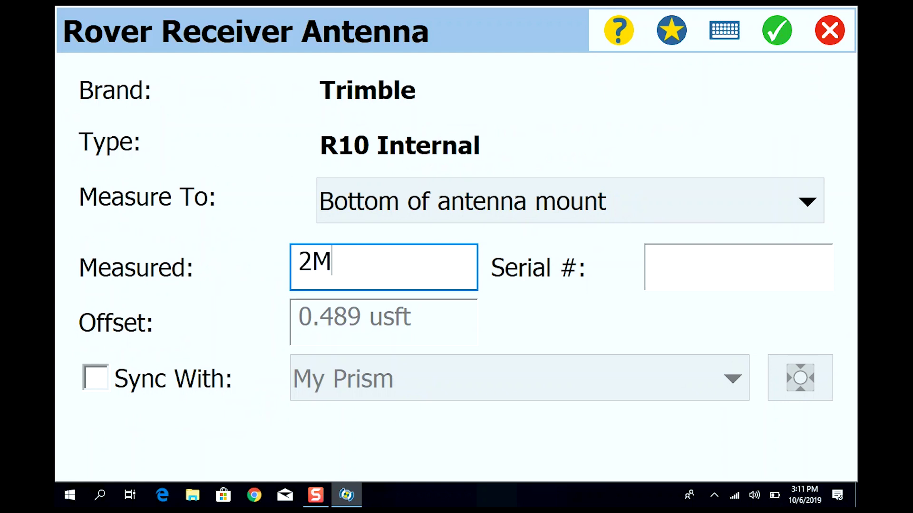
key("Return")
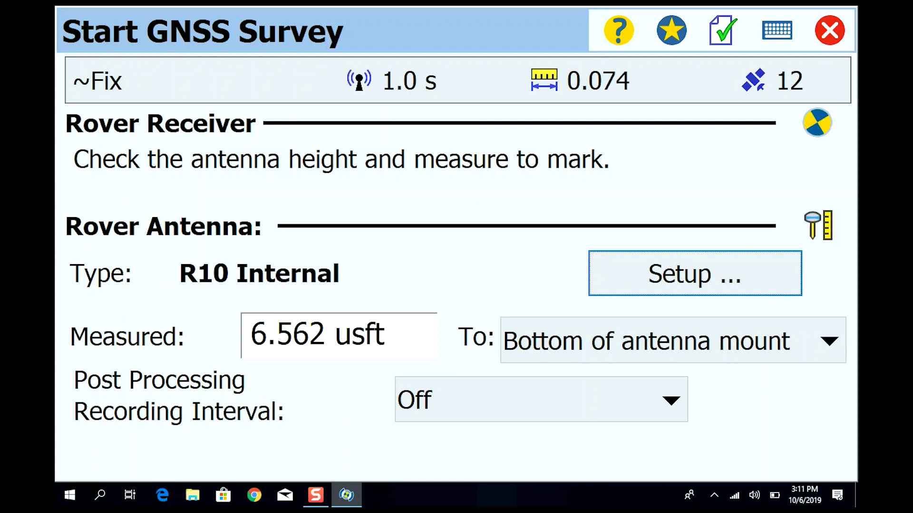
Measure rover height to the bottom of quick release and name the base point 1.
left_click(673, 340)
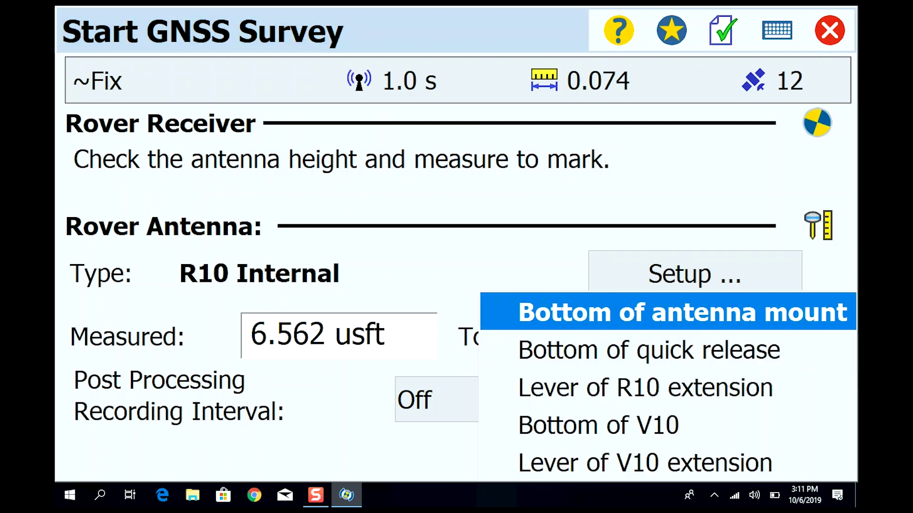
left_click(649, 350)
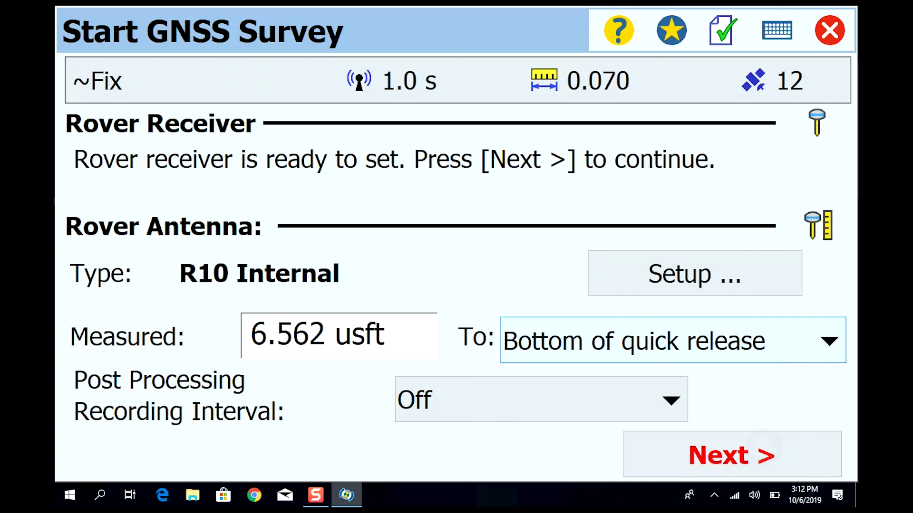
left_click(732, 455)
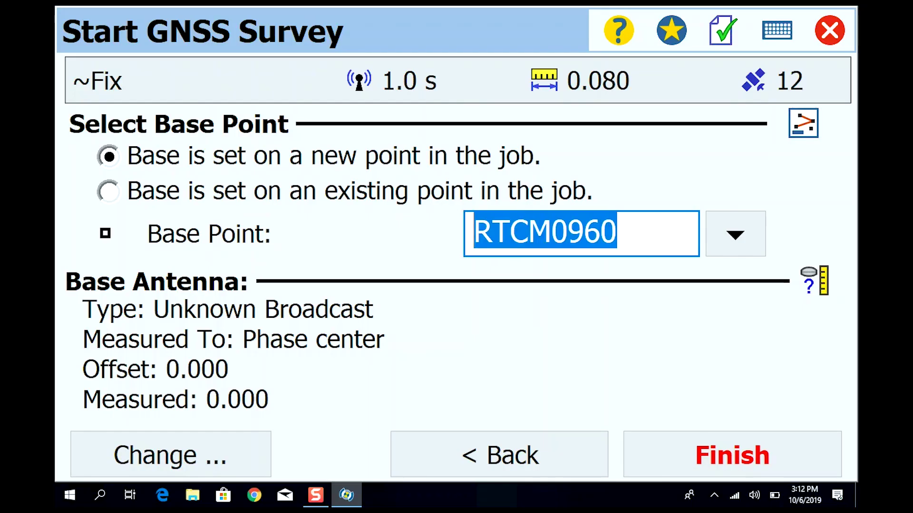
type("1")
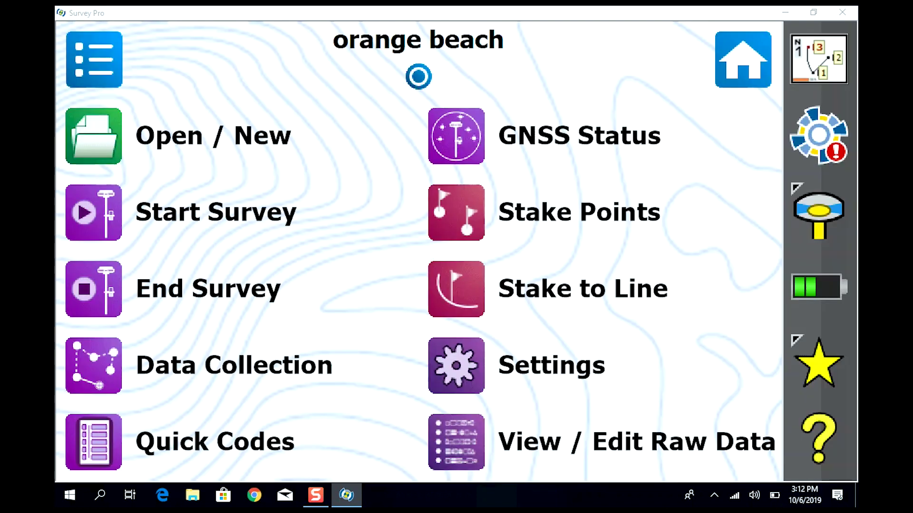
Open Data Collection for the running GNSS survey.
left_click(235, 364)
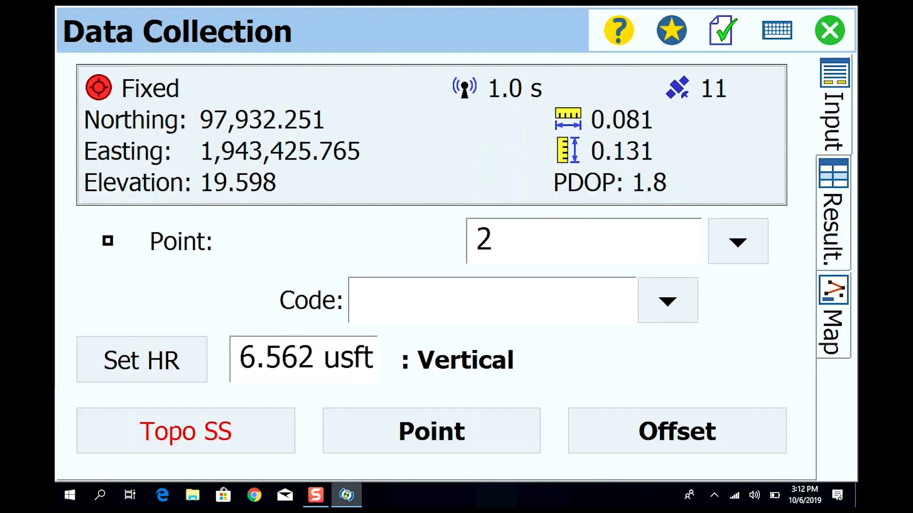